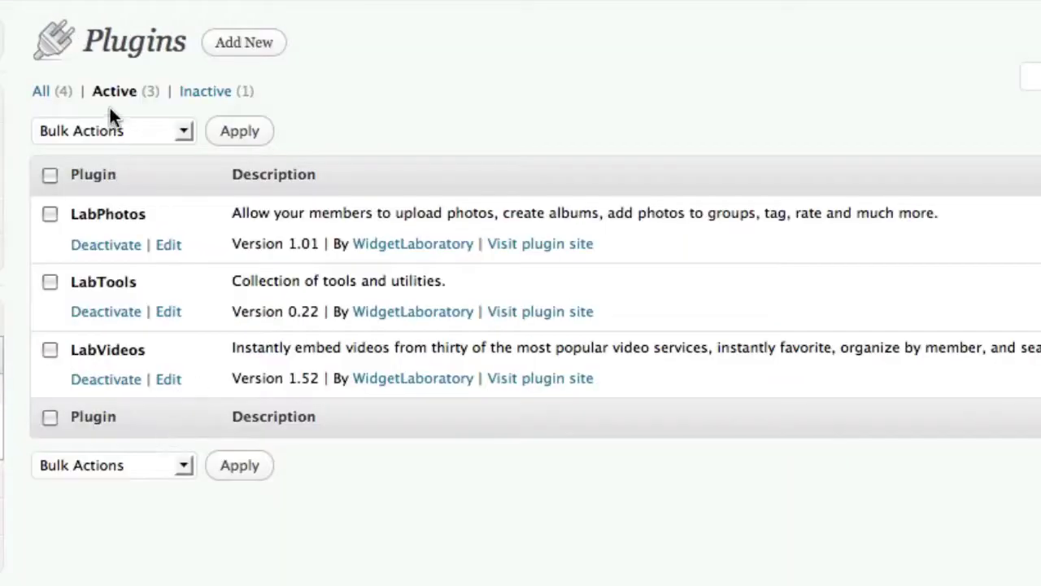
# Step: Upload lab-dashboard.zip as a new plugin, install it, and activate LabDashboard
pyautogui.click(238, 49)
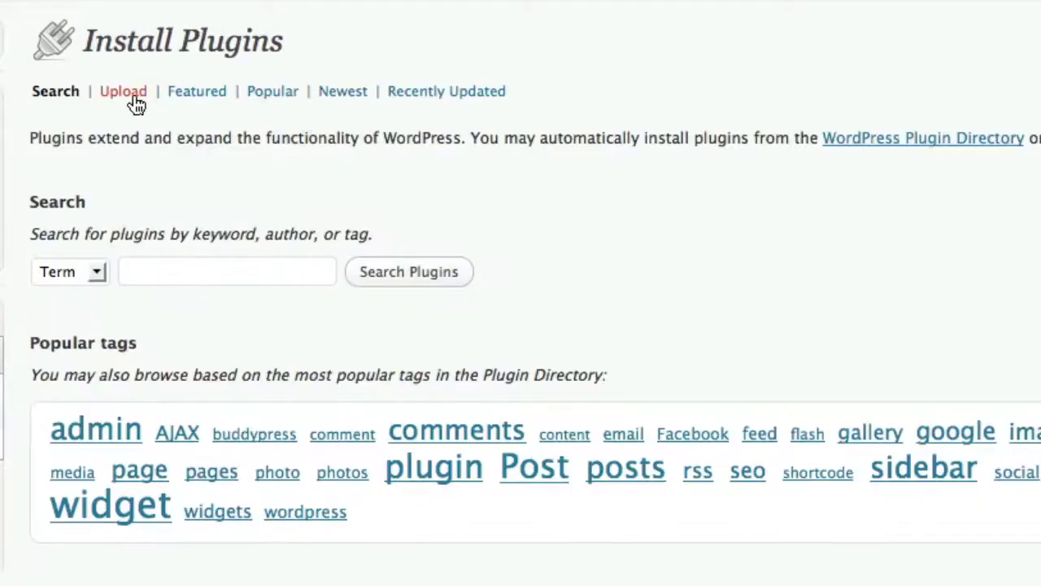
pyautogui.click(134, 101)
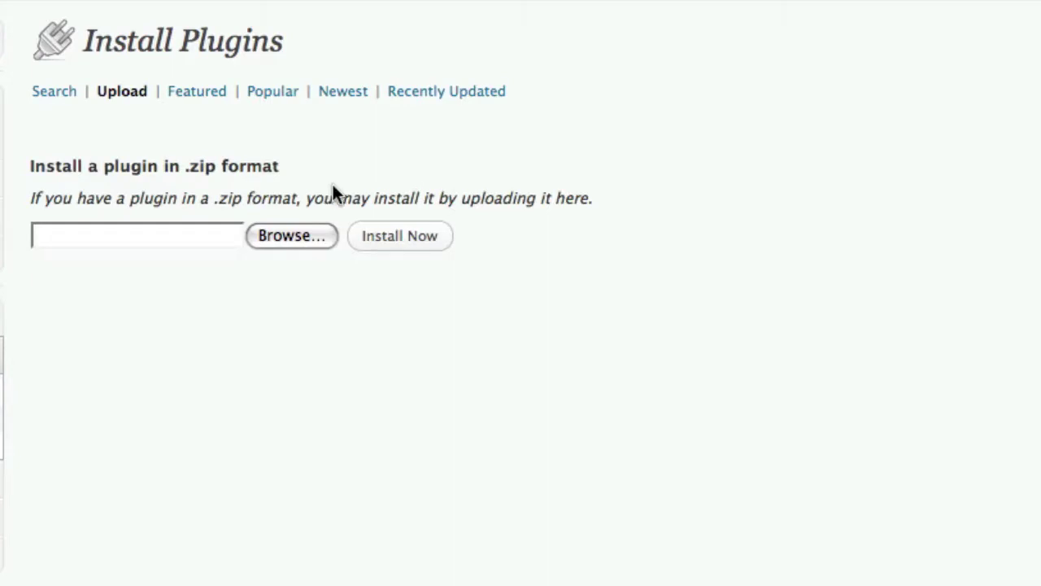
pyautogui.click(301, 236)
pyautogui.doubleClick(542, 74)
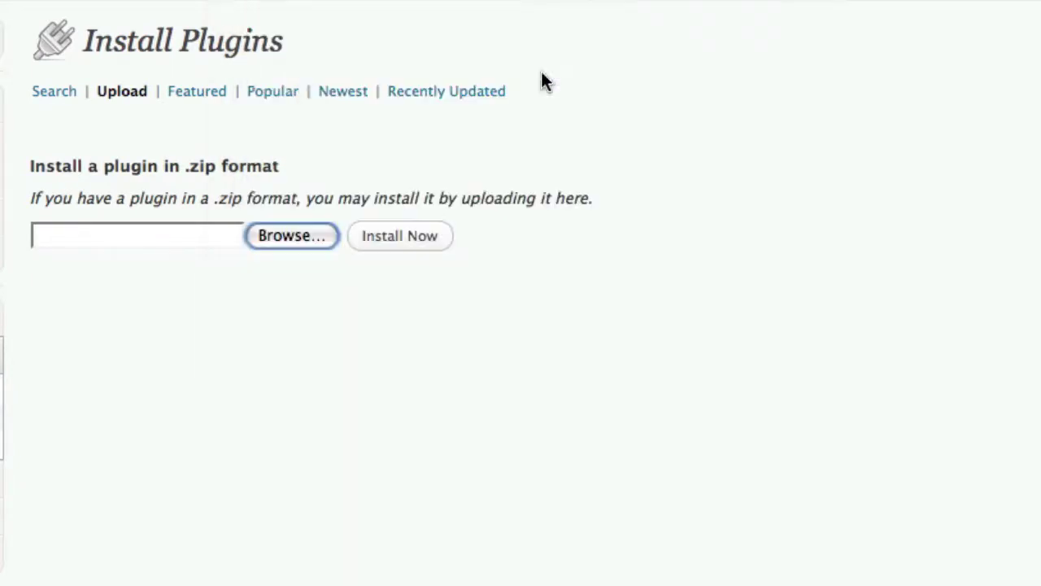
pyautogui.click(433, 233)
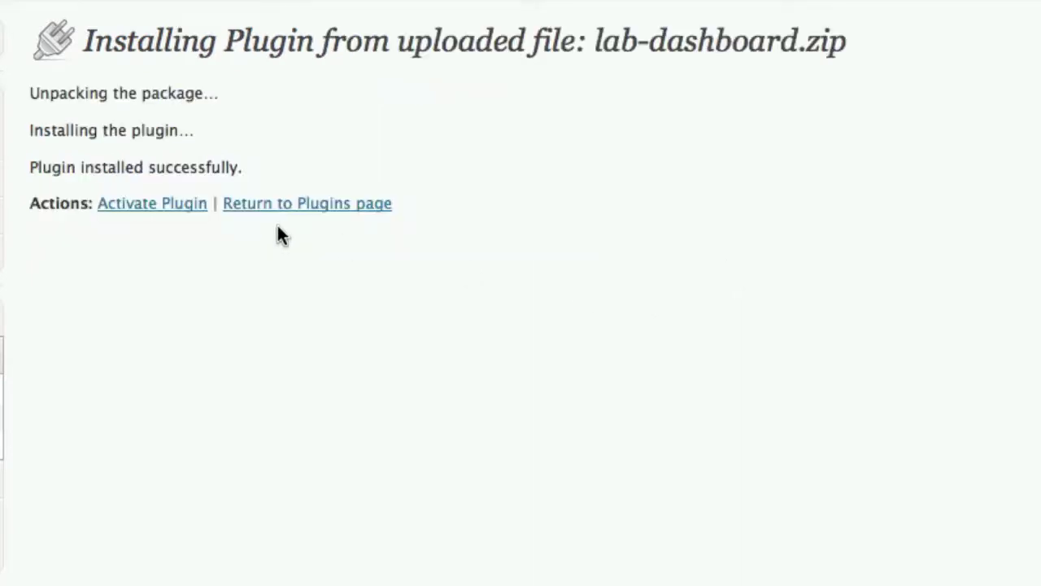
pyautogui.click(170, 204)
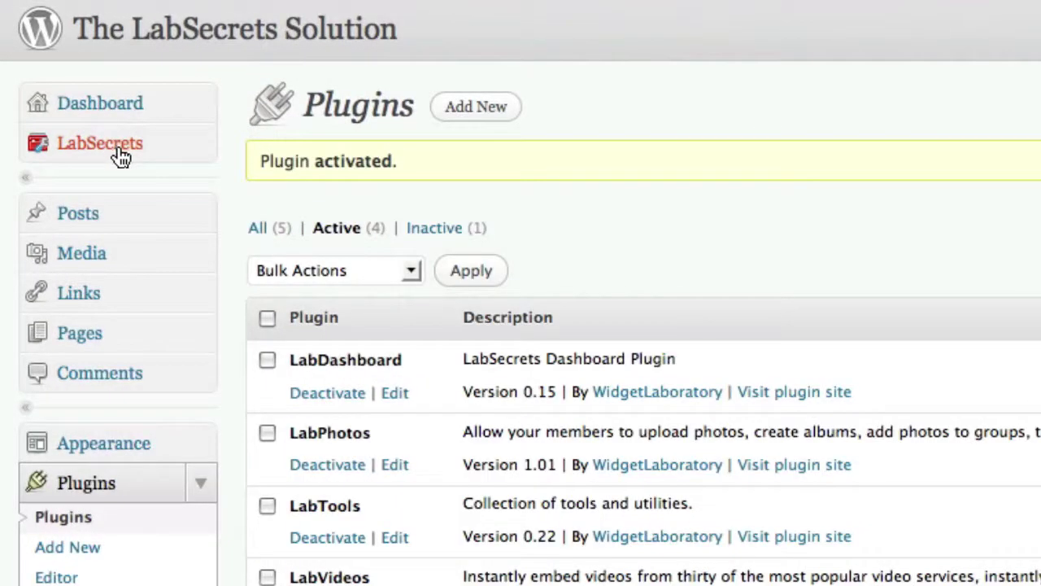
pyautogui.click(122, 152)
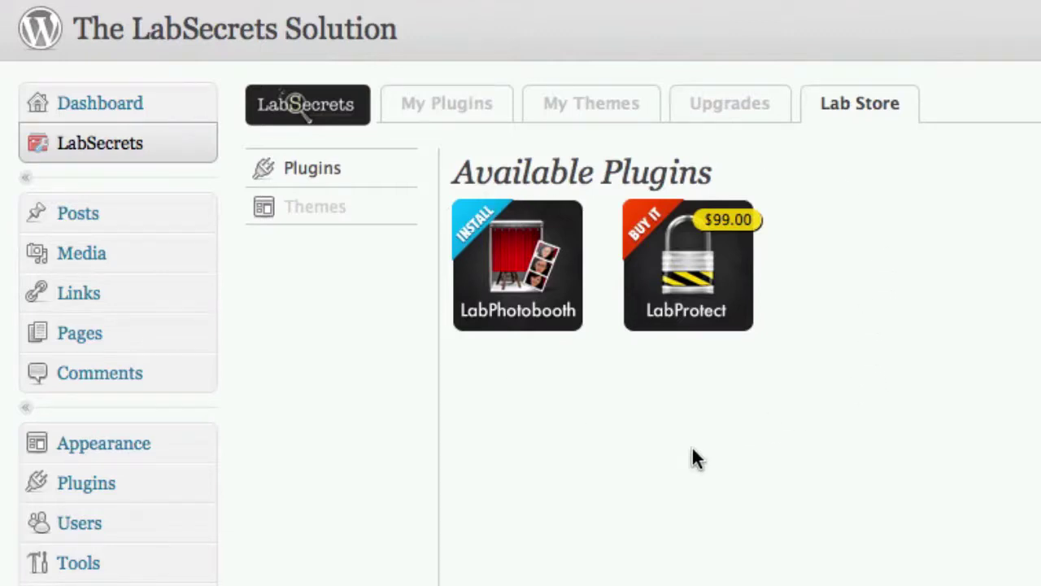
# Step: On the My Plugins list, deactivate LabTools and then reactivate it
pyautogui.click(453, 104)
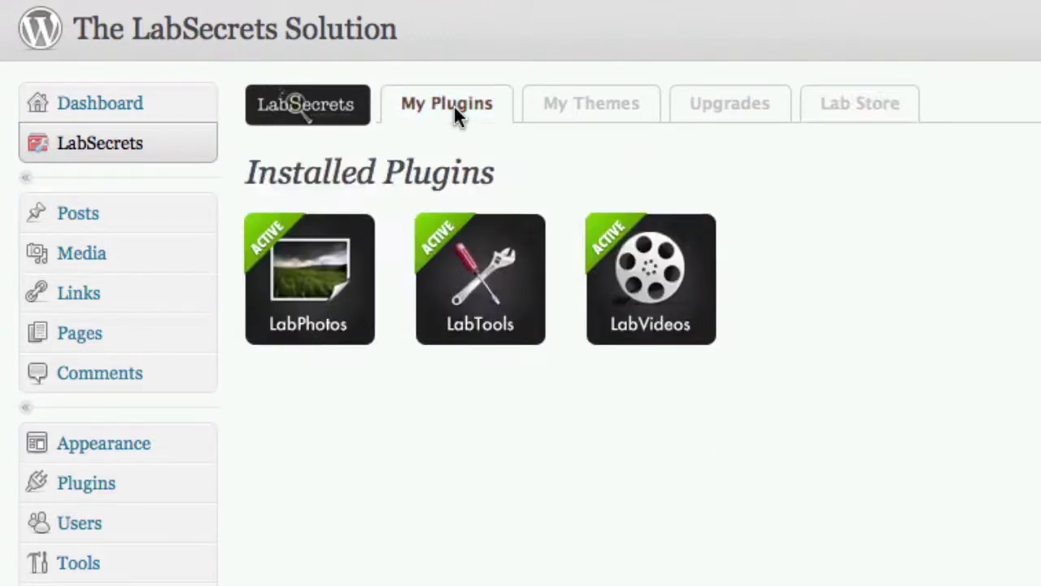
pyautogui.click(439, 244)
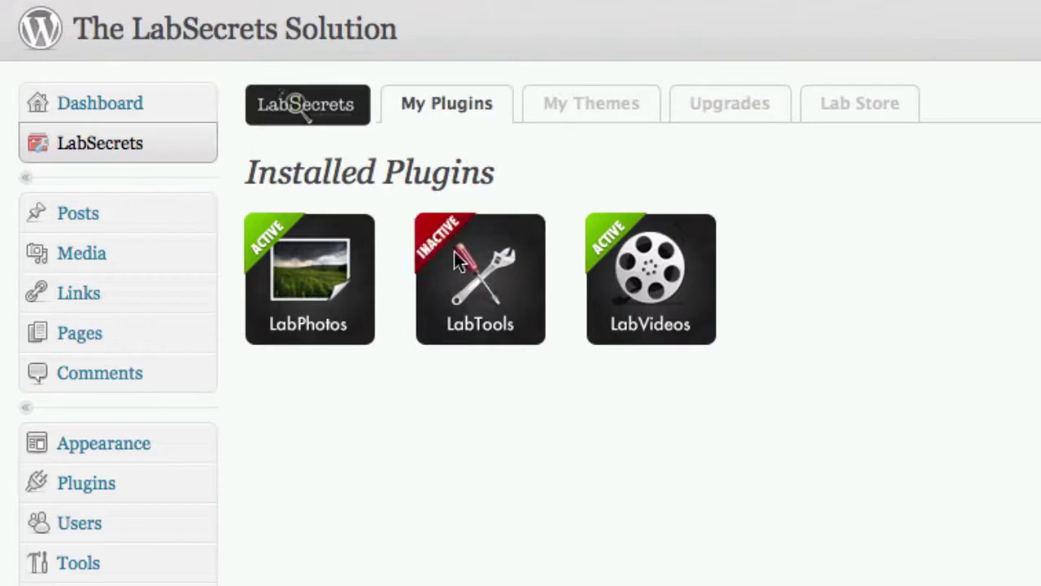
pyautogui.click(439, 244)
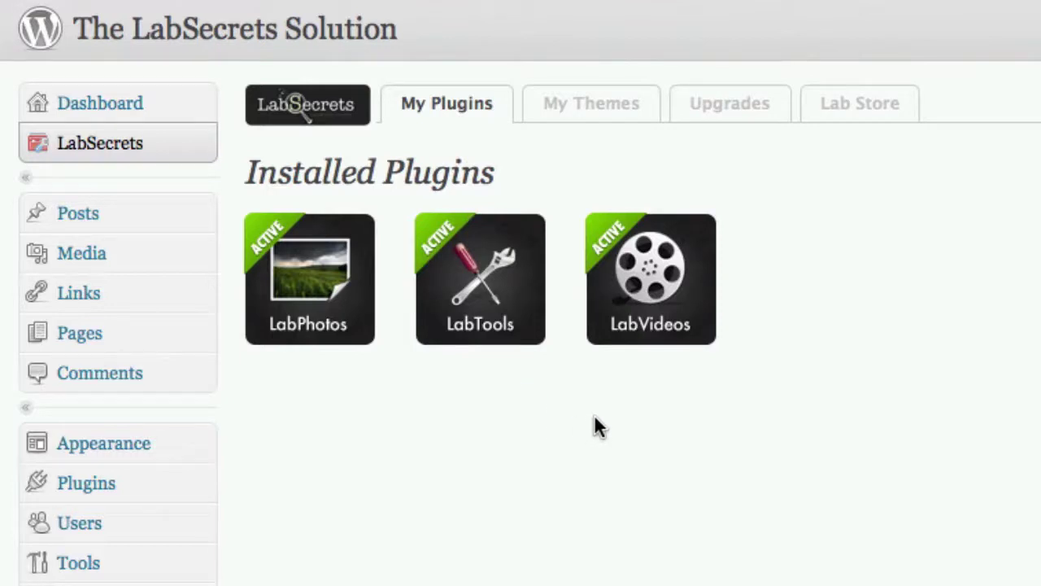
# Step: Visit the Lab Store, then return to the installed My Plugins list
pyautogui.click(834, 118)
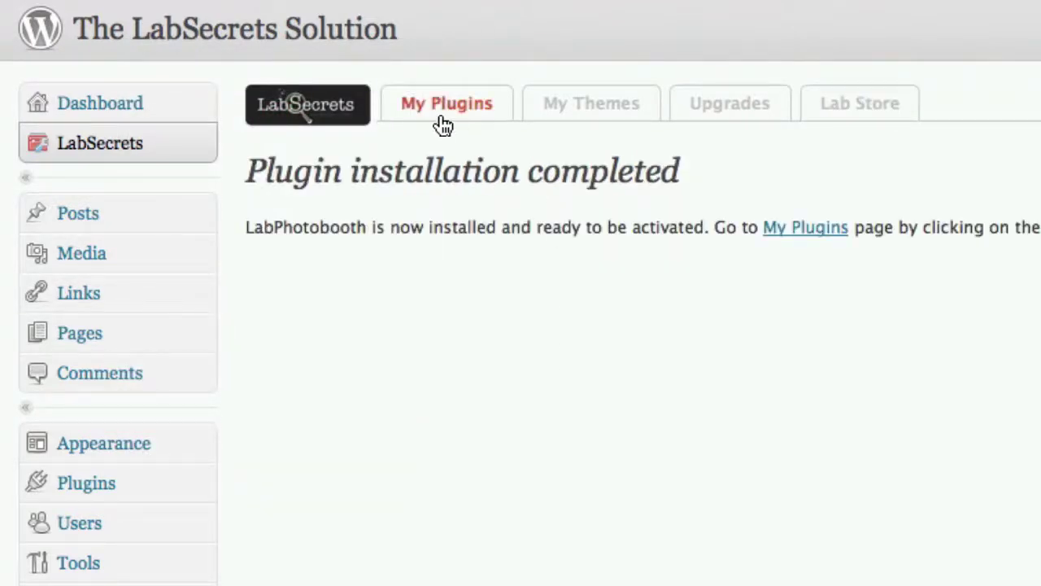
pyautogui.click(802, 228)
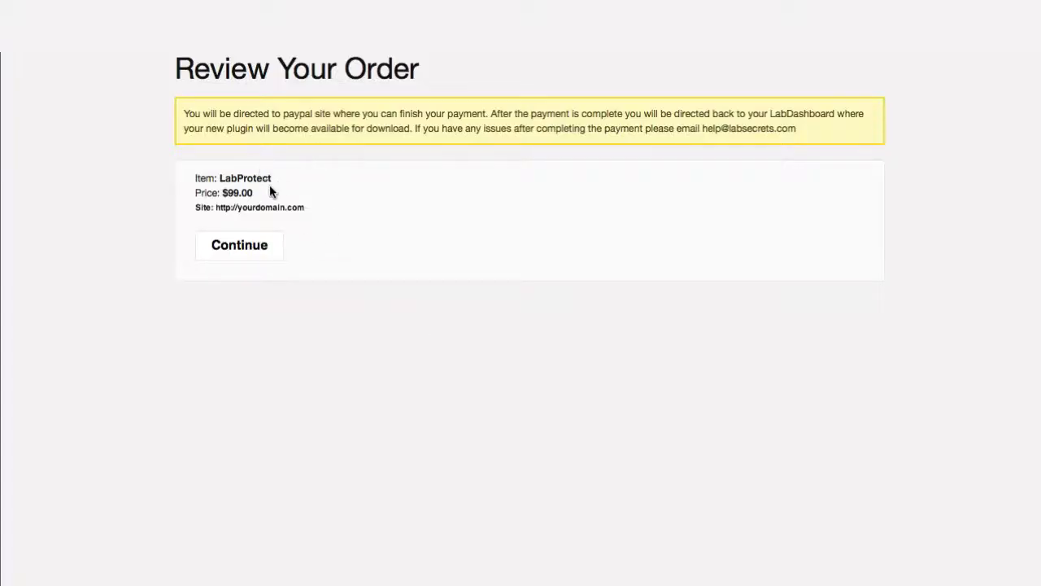
# Step: Highlight and then deselect the $99.00 LabProtect price on the order review
pyautogui.moveTo(255, 194); pyautogui.dragTo(224, 195)
pyautogui.click(346, 224)
# Step: Continue the LabProtect order to PayPal and enter the PayPal password
pyautogui.click(230, 250)
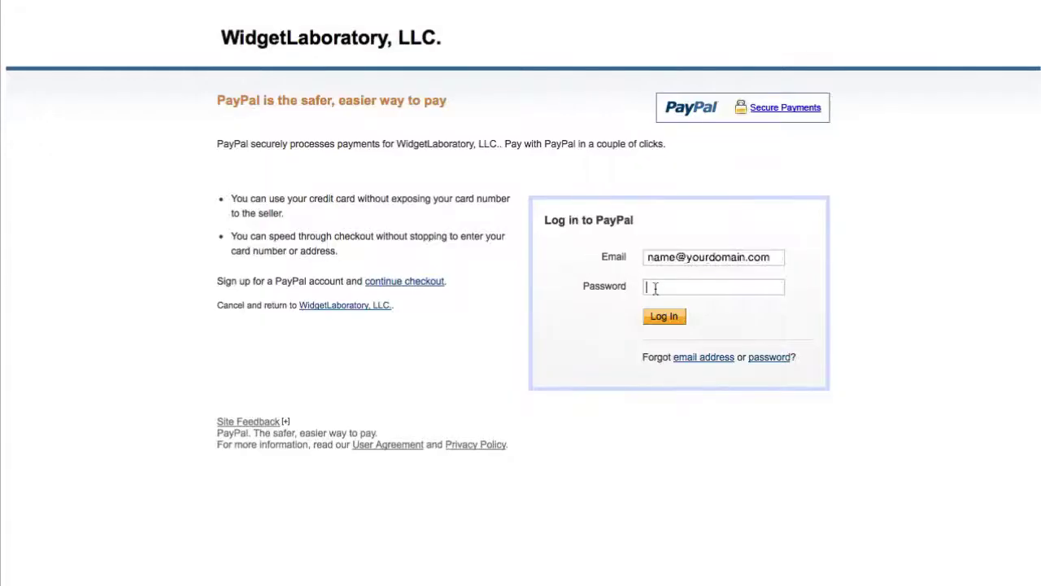
pyautogui.write('••••••••••••••••••••••')
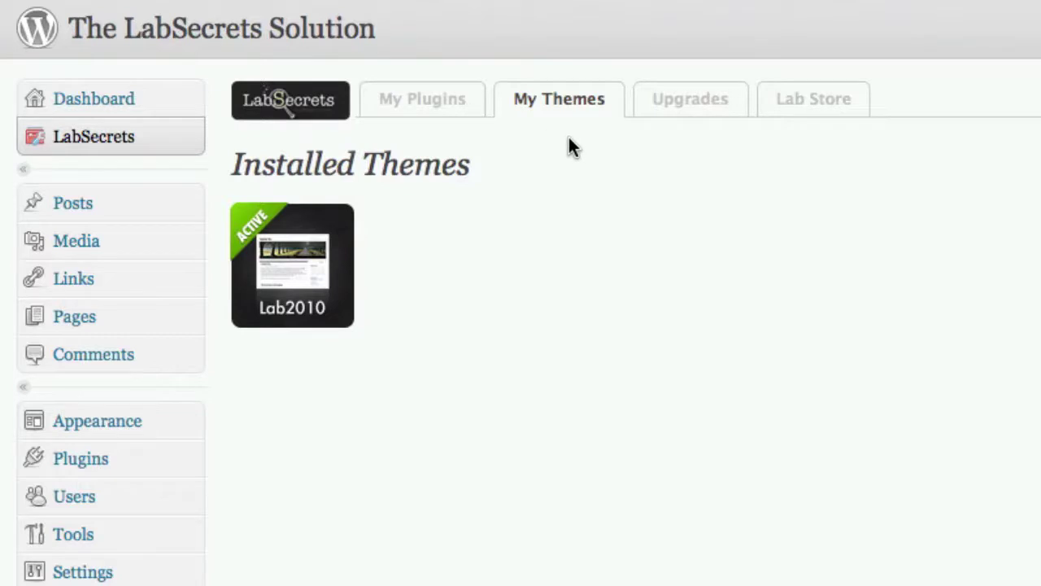
# Step: Check LabSecrets Upgrades, which reports every plugin is up to date
pyautogui.click(693, 113)
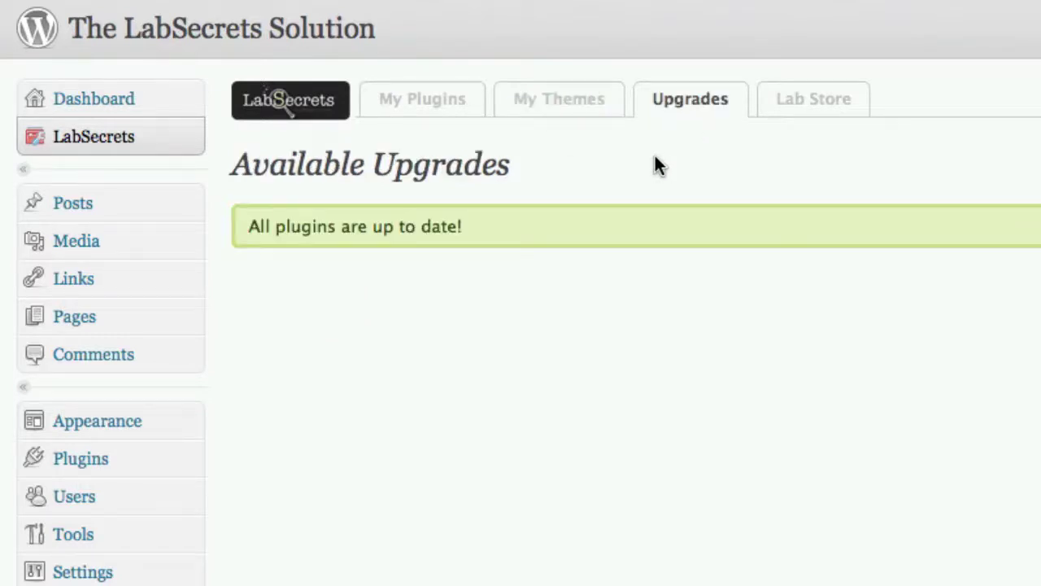